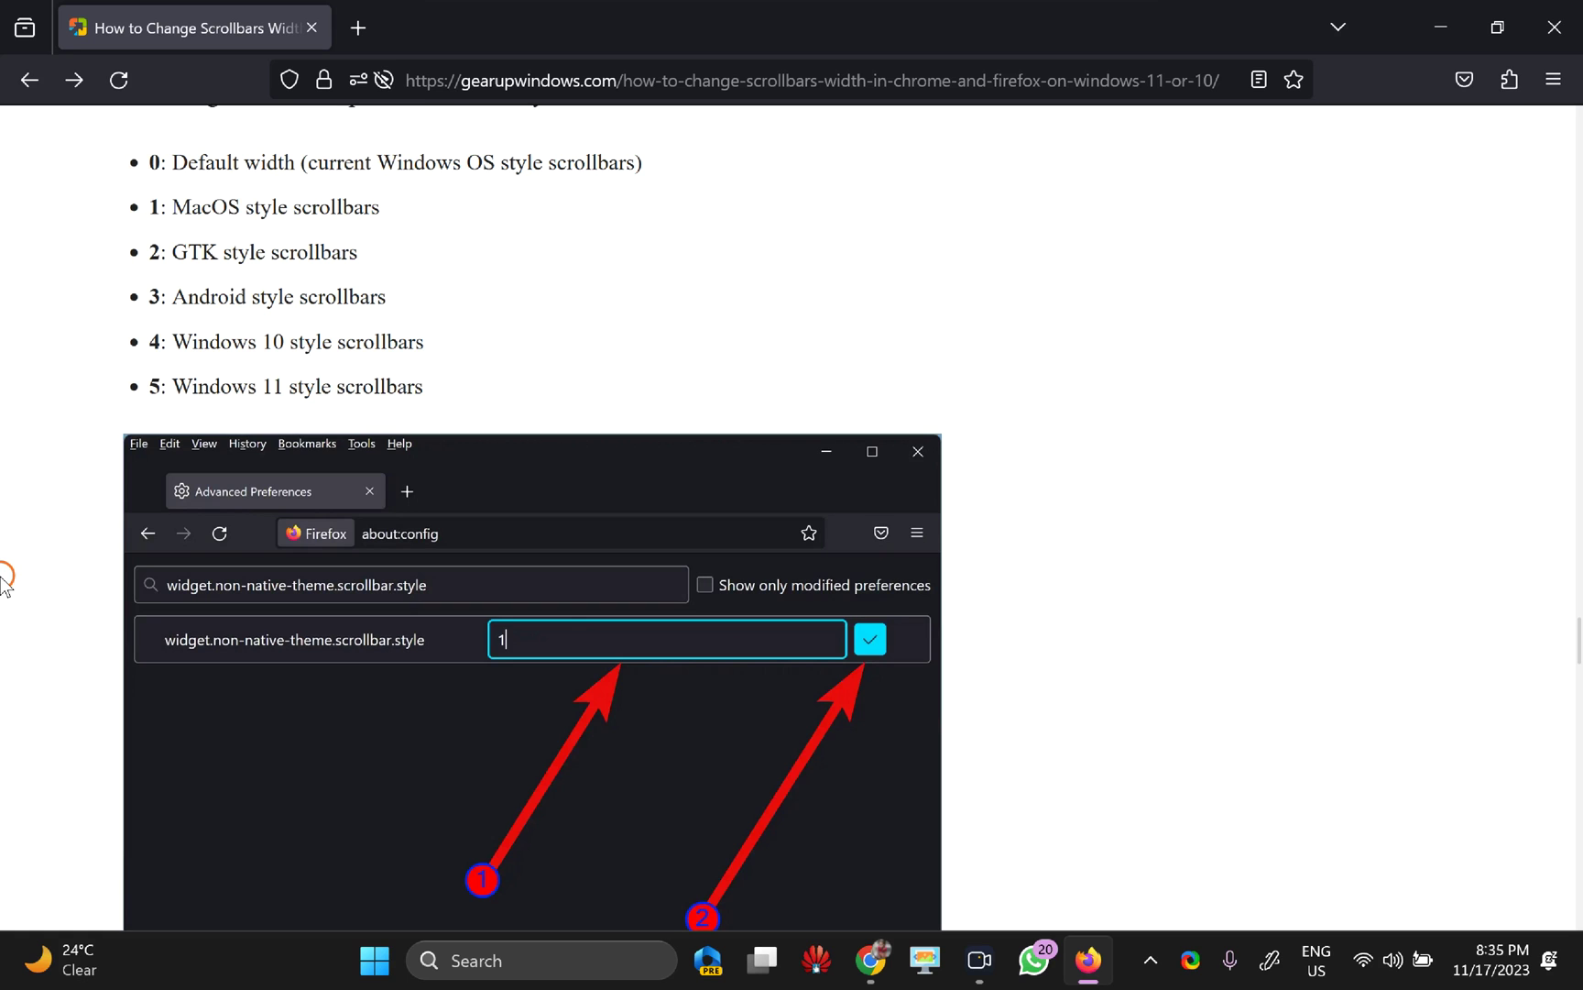
- Open a new tab, close the Adblock Plus page and load about:config
left_click(363, 27)
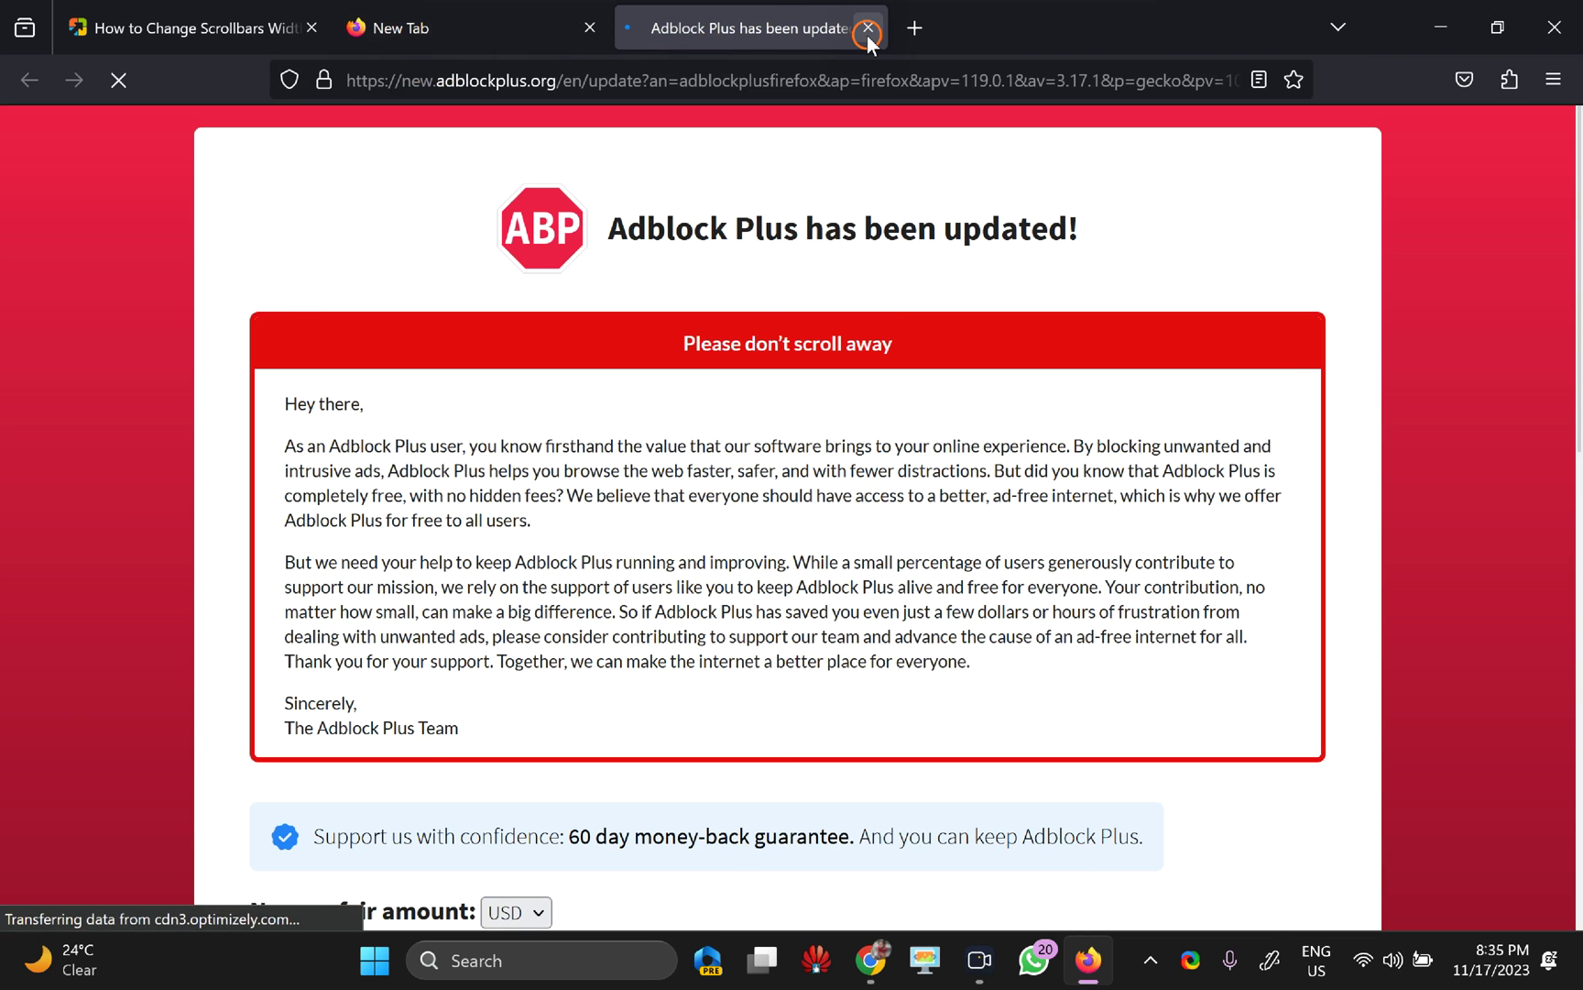
left_click(869, 28)
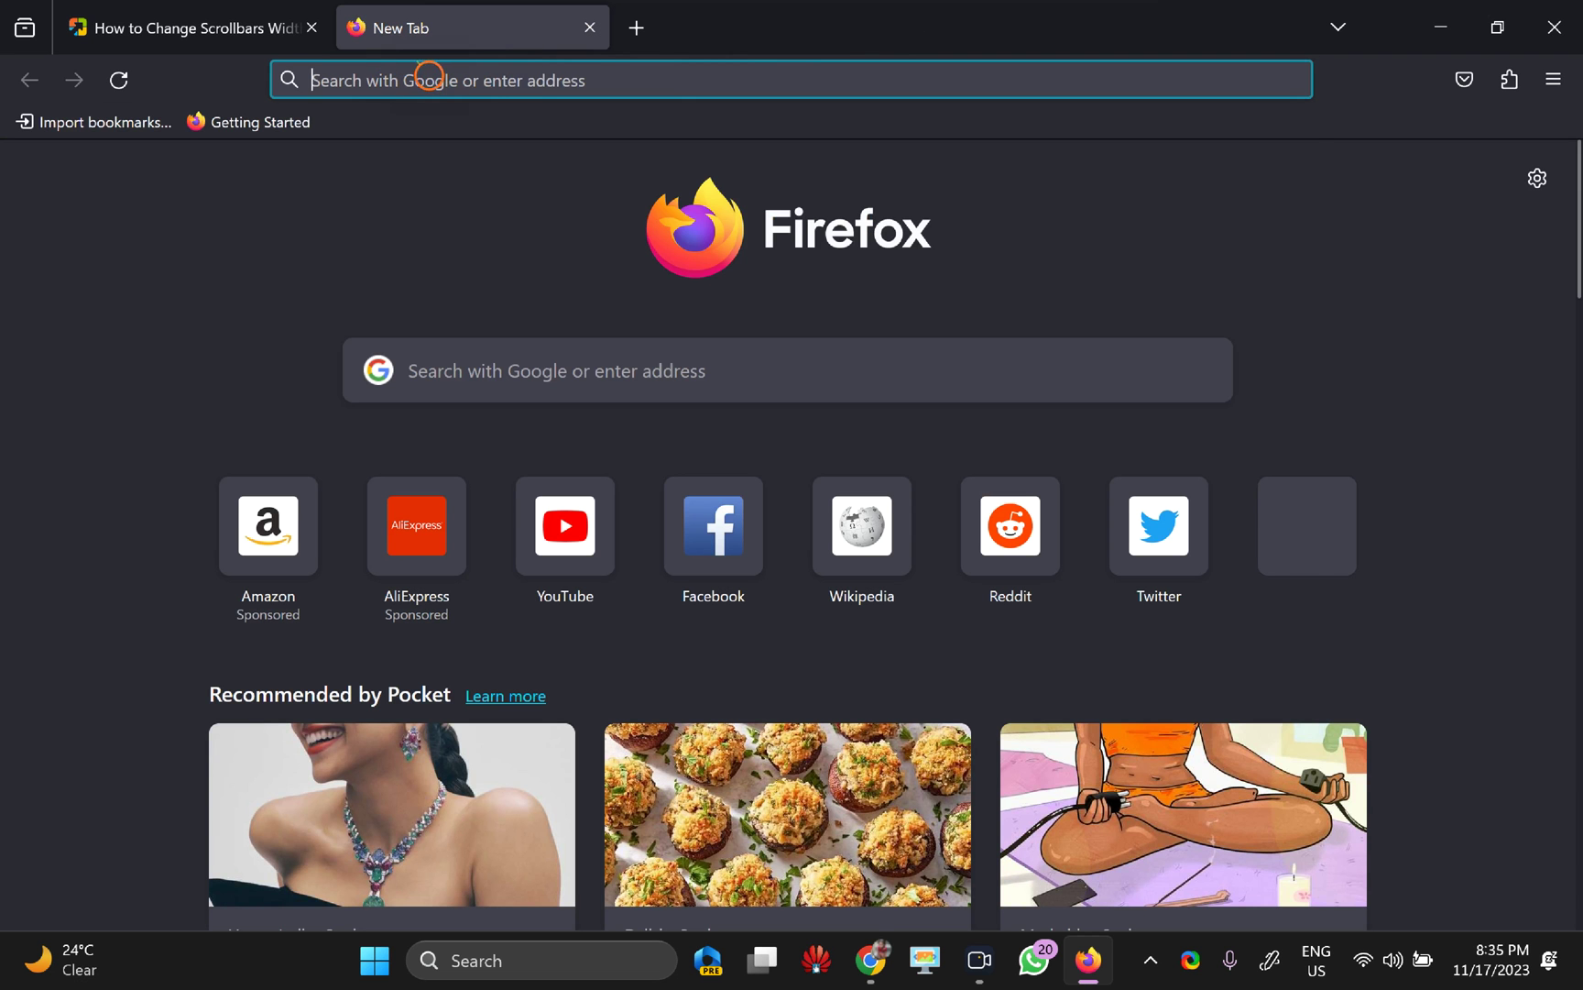
left_click(426, 78)
type("ab")
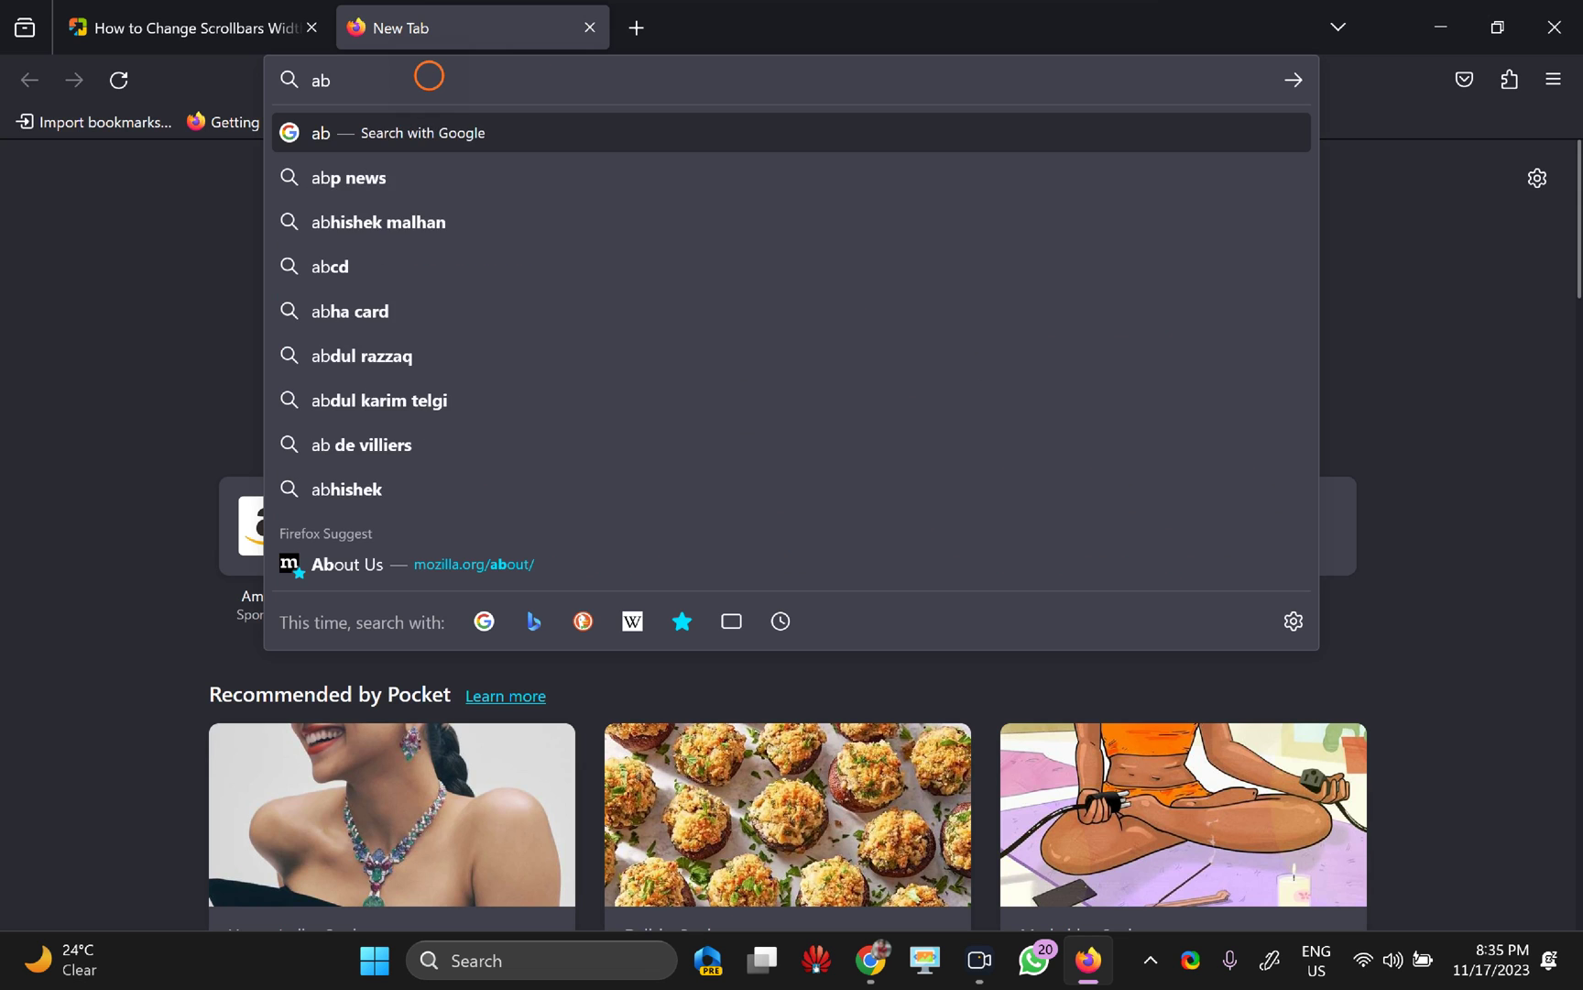
type("out")
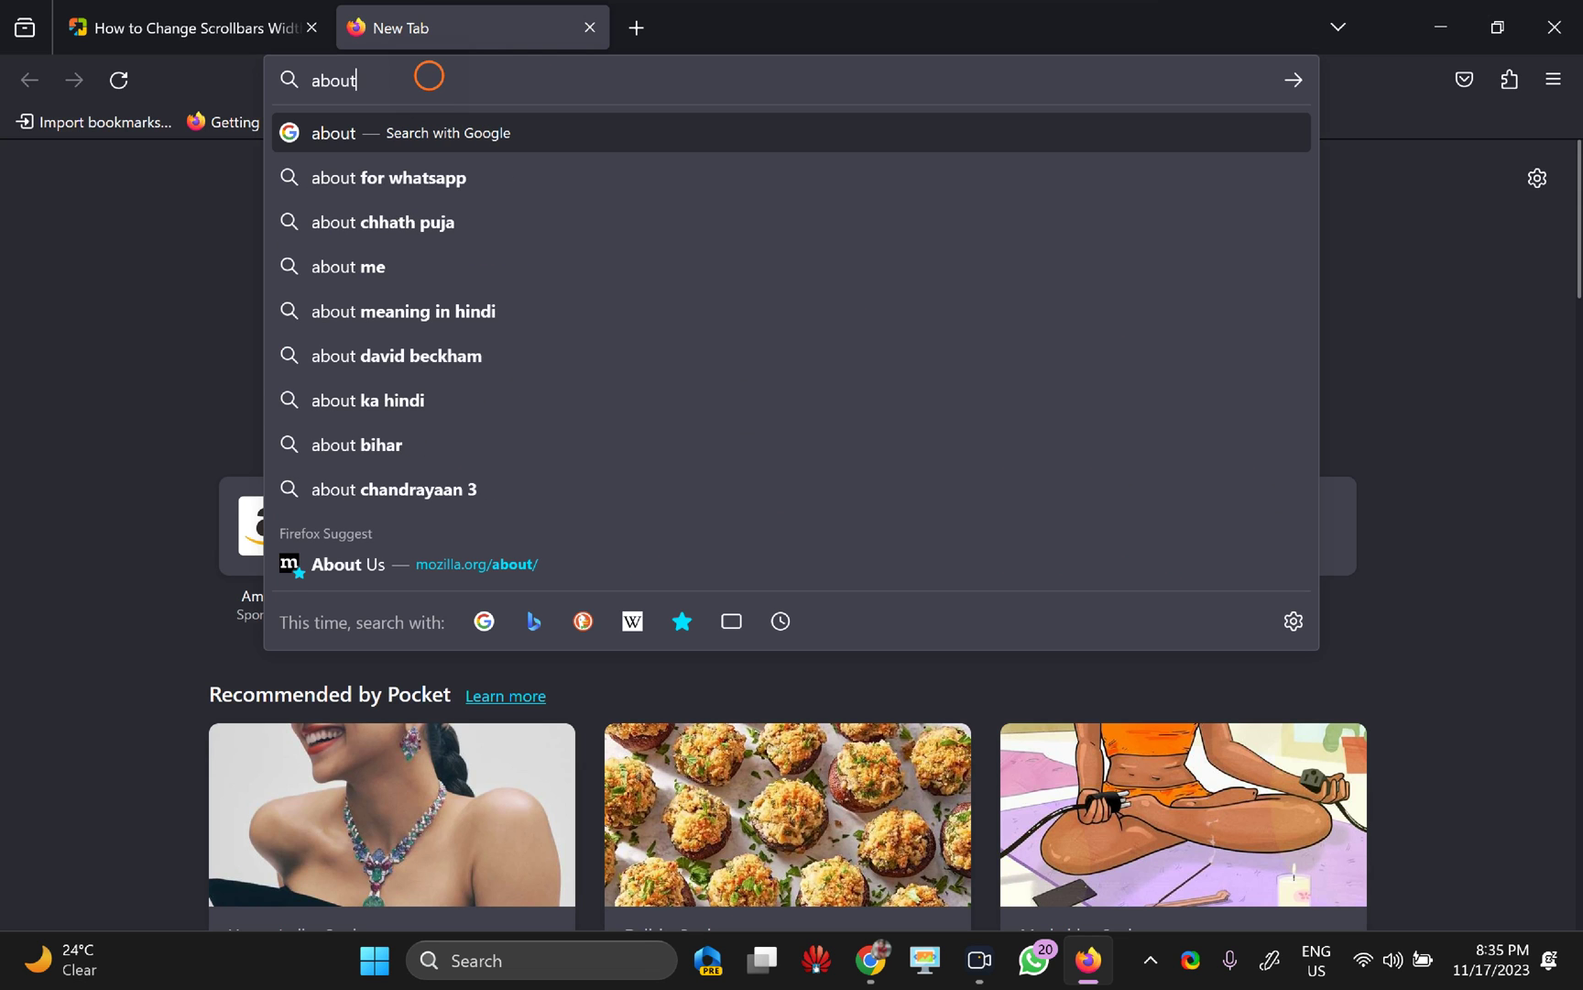
type(":con")
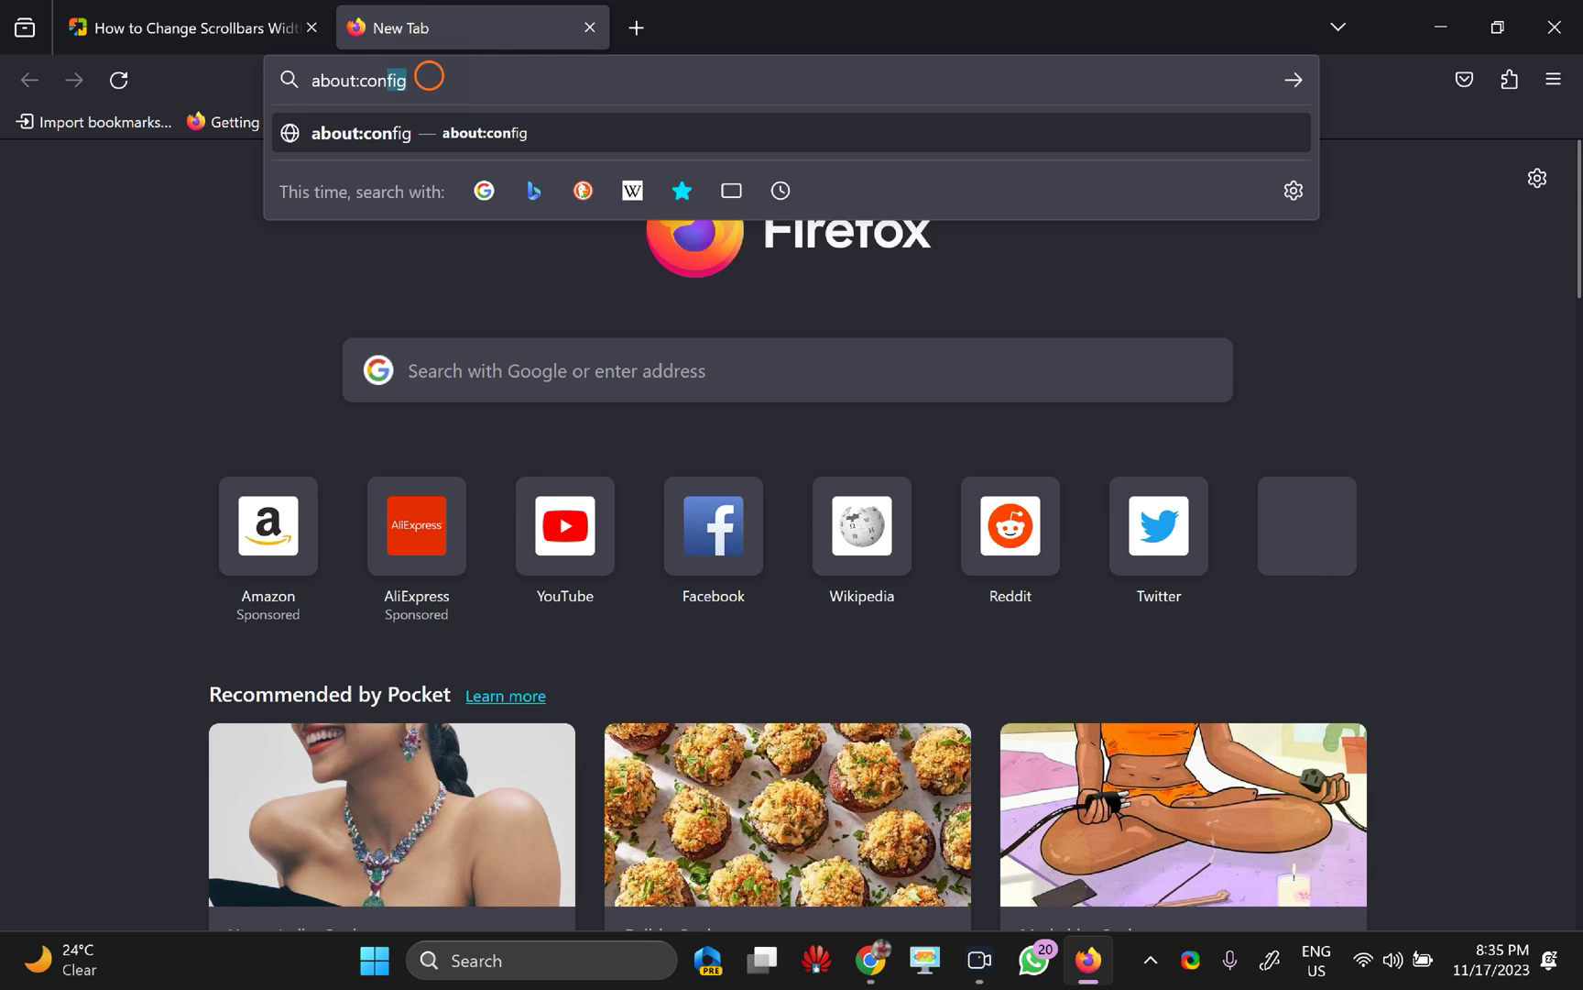
type("fig")
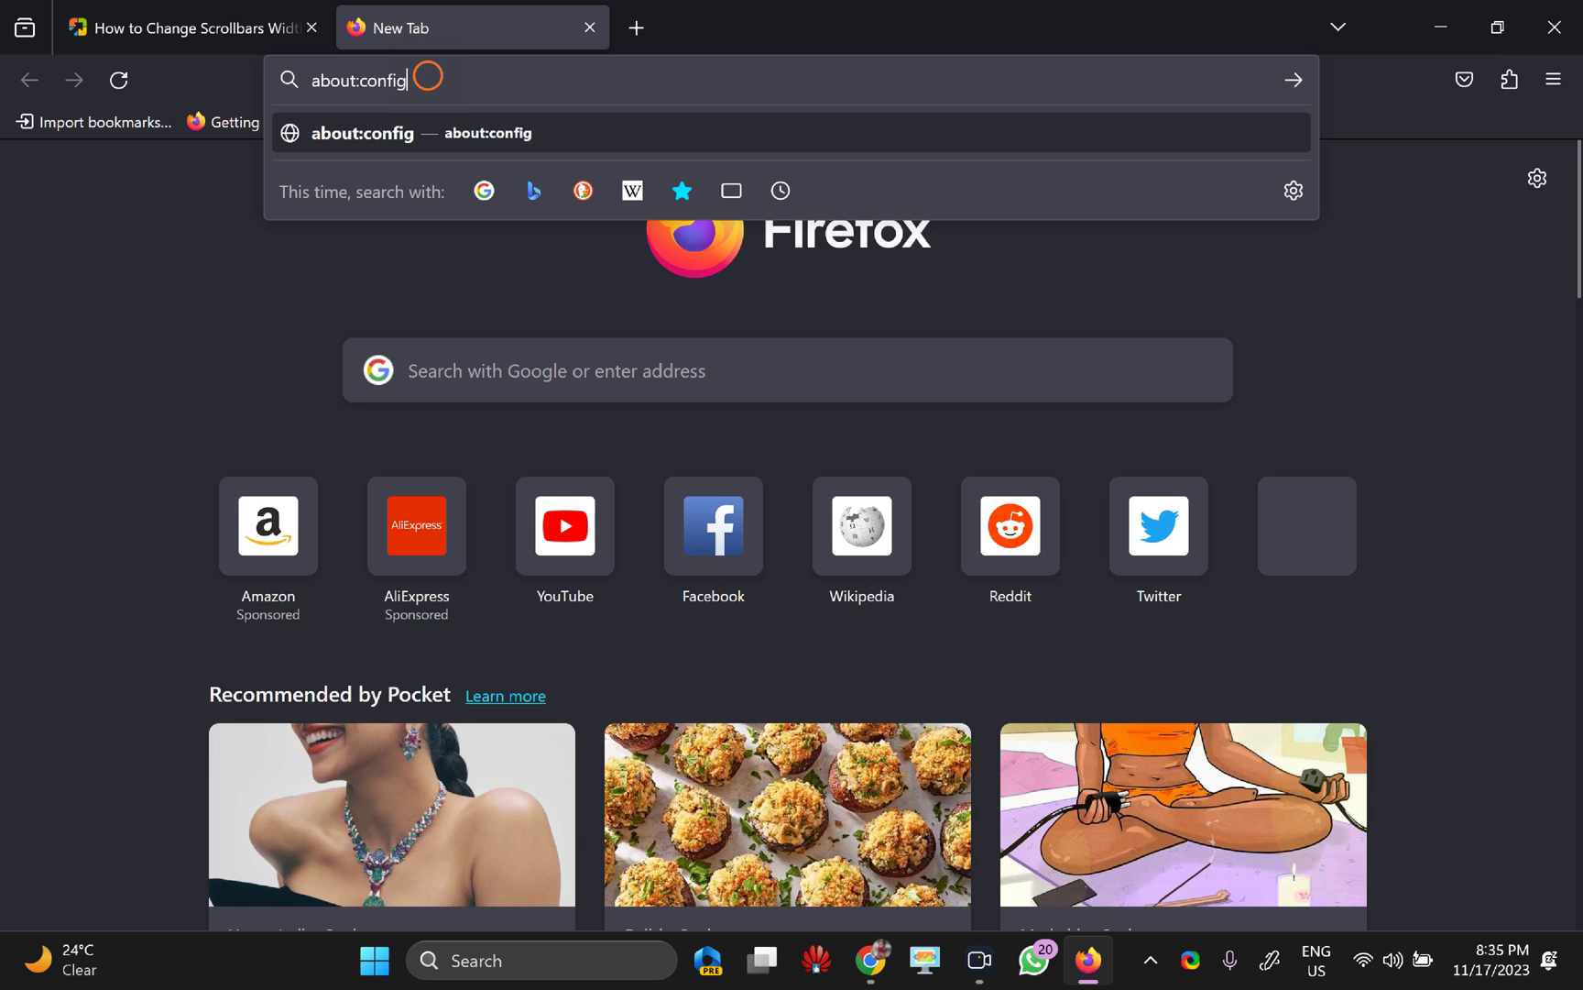
key("Return")
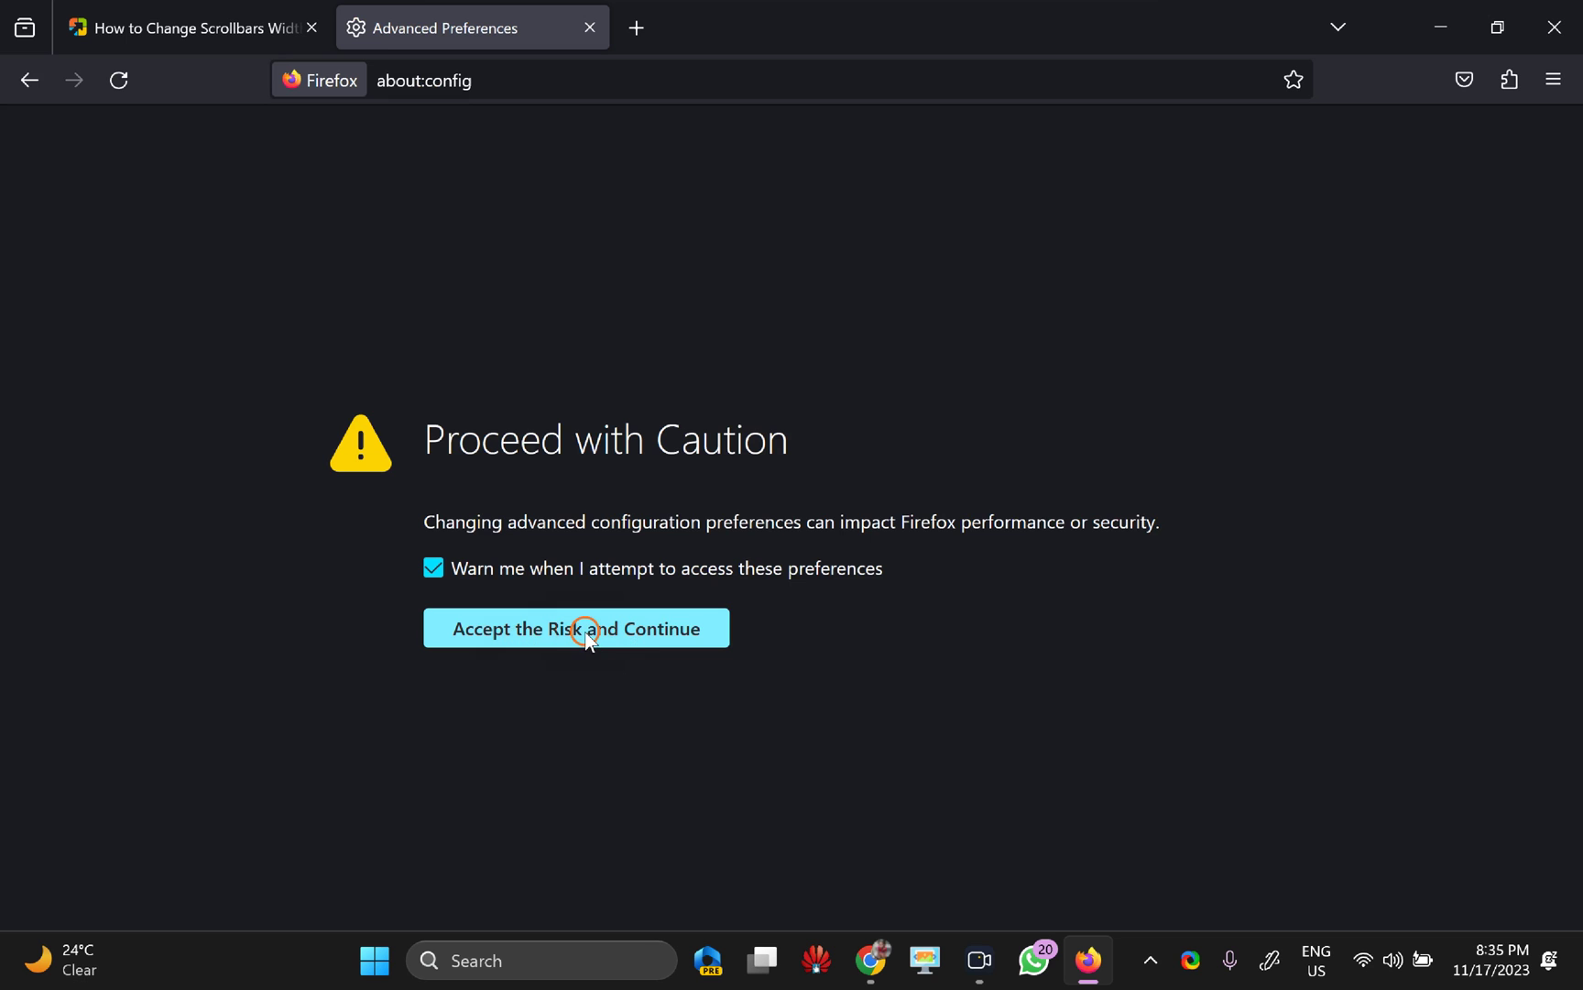
- Accept the risk and select the widget.non-native-theme.scrollbar.style preference (value 3)
left_click(525, 626)
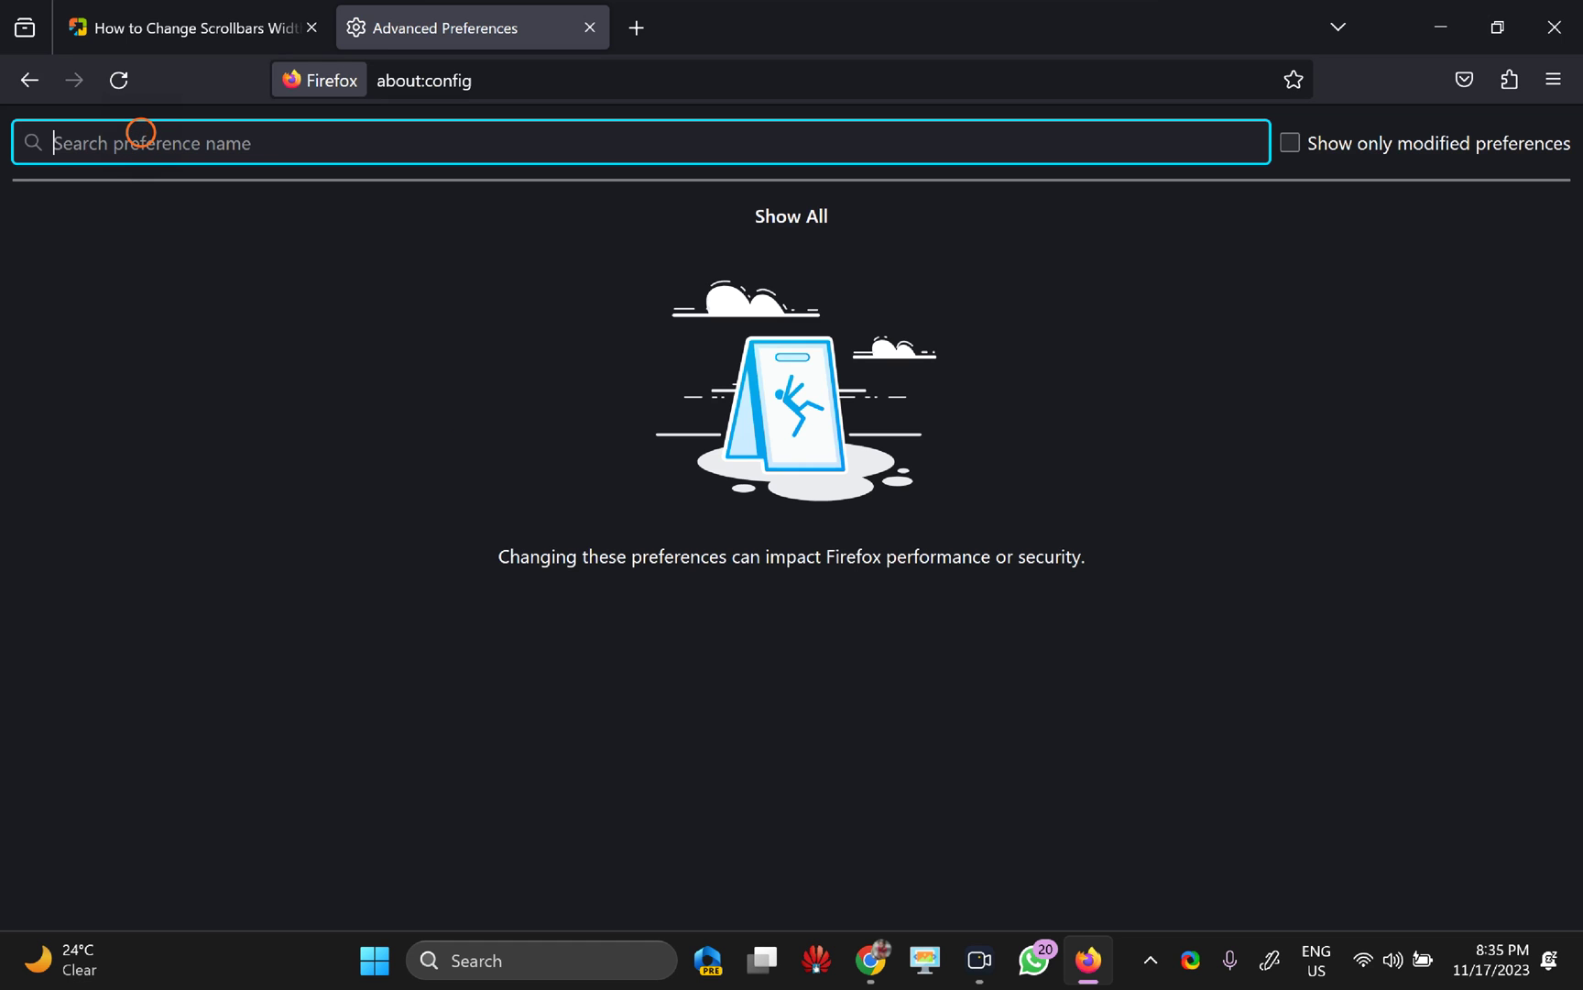
type("widget.non-native-theme.scrollbar.style")
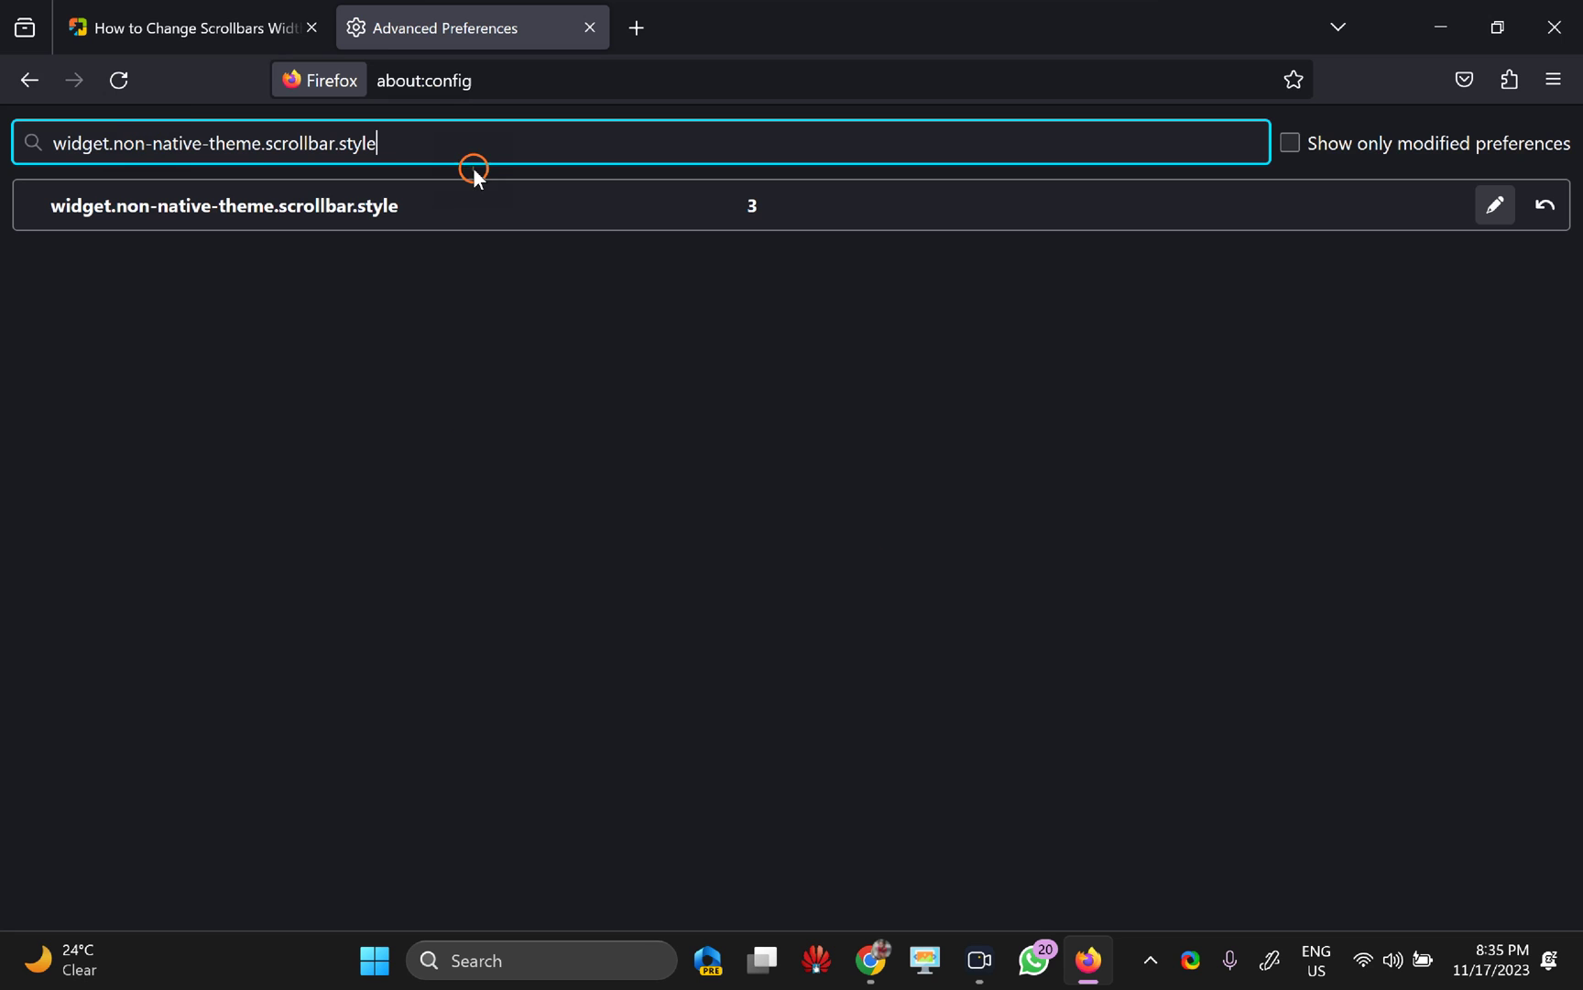
left_click(446, 206)
- Save scrollbar style value 0 and return to the scrollbar article tab
left_click(1497, 208)
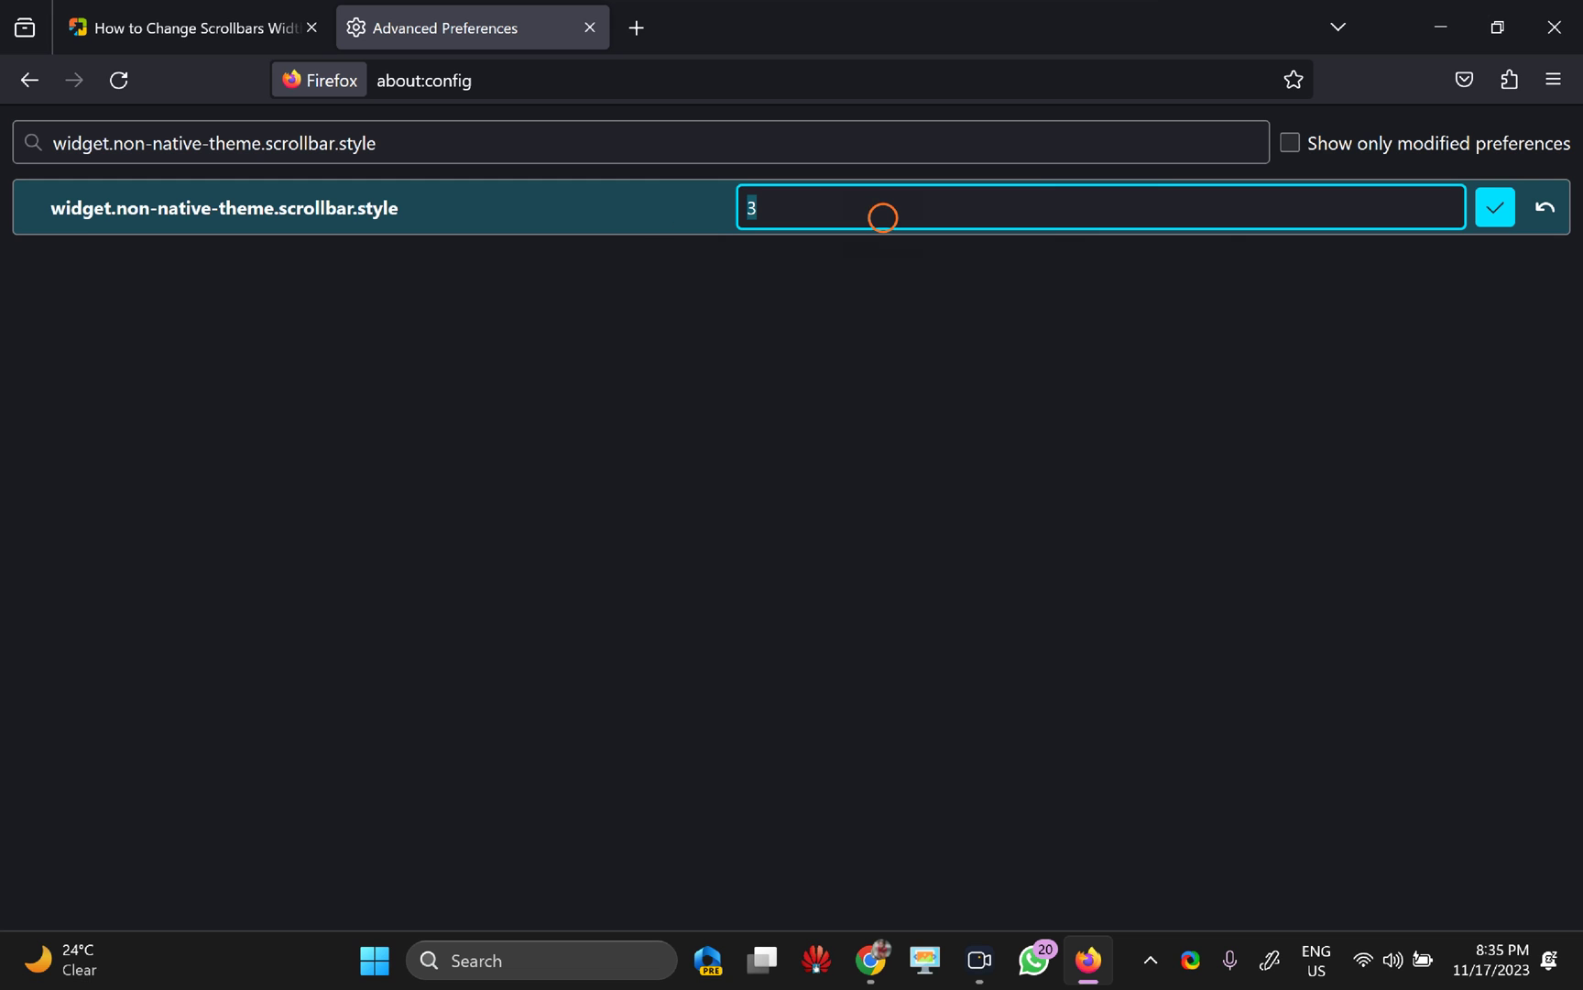
type("0")
left_click(1492, 213)
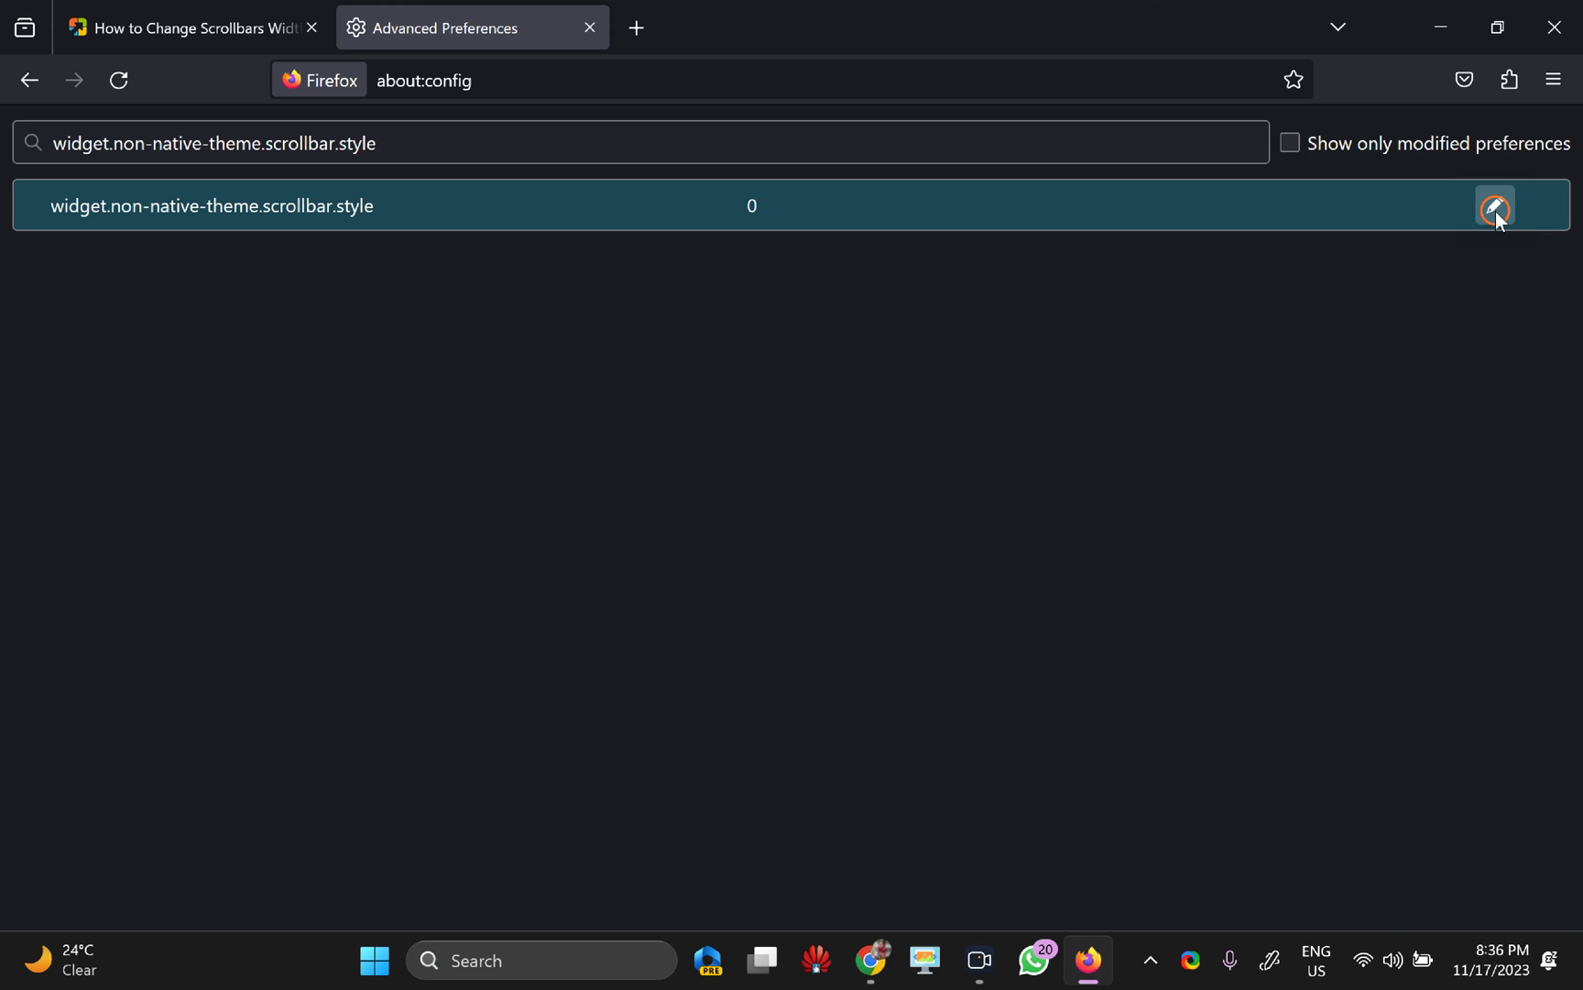
left_click(211, 32)
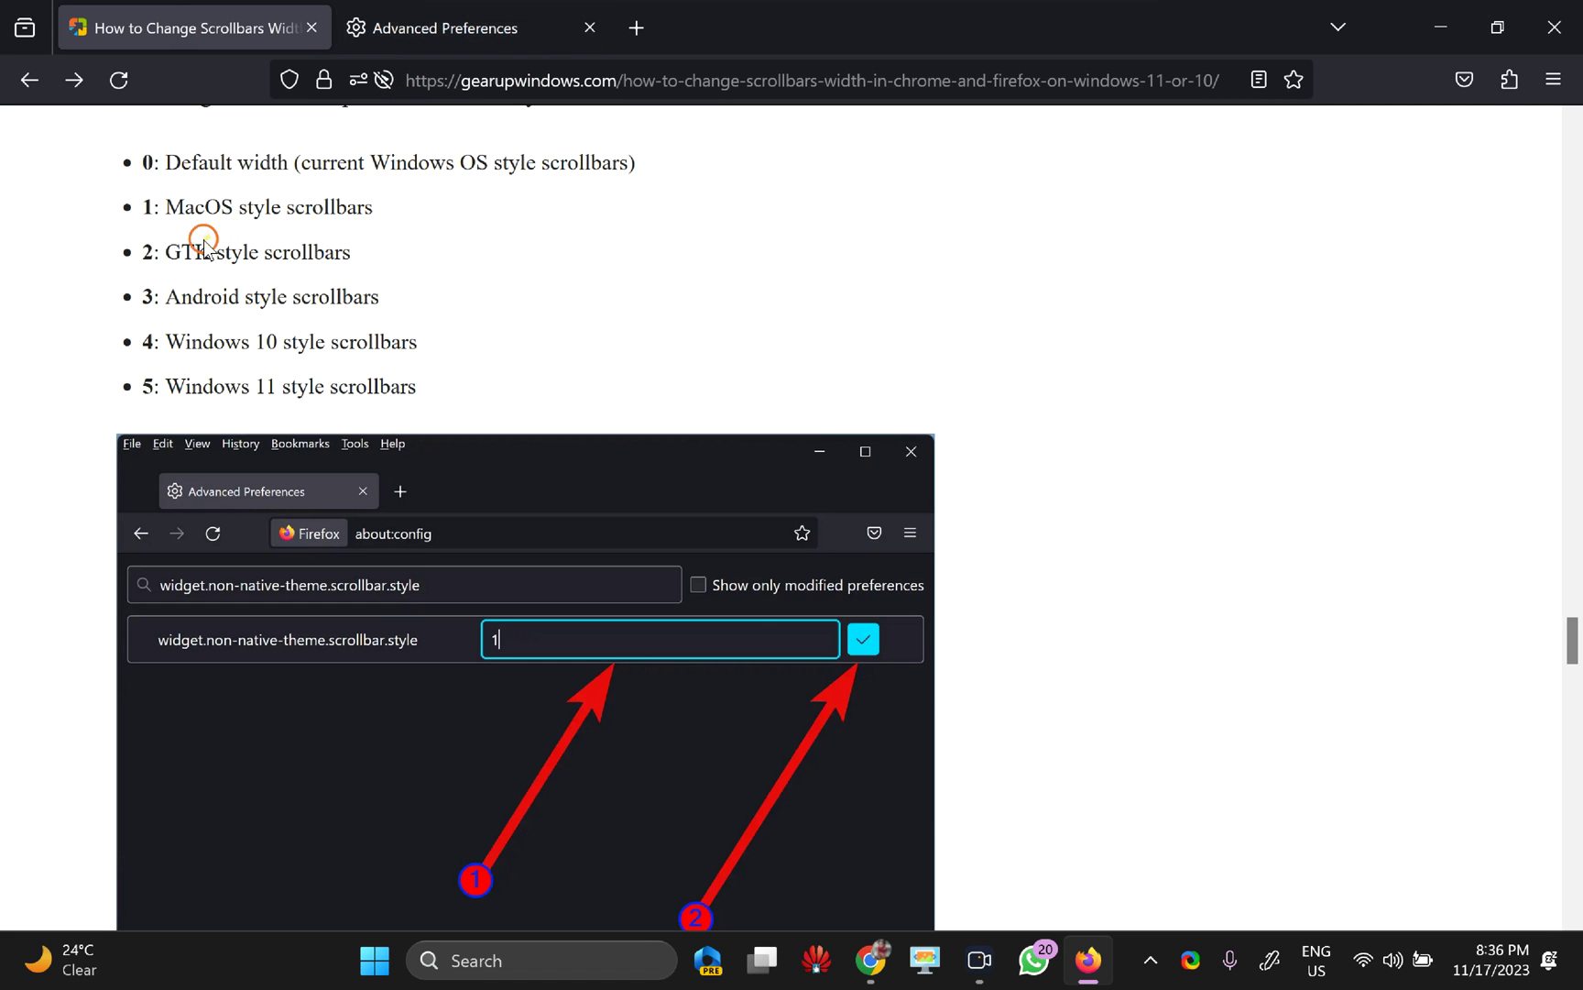
- On the Advanced Preferences tab, save the scrollbar style as 3 for Android-style scrollbars
left_click(433, 27)
left_click(1493, 205)
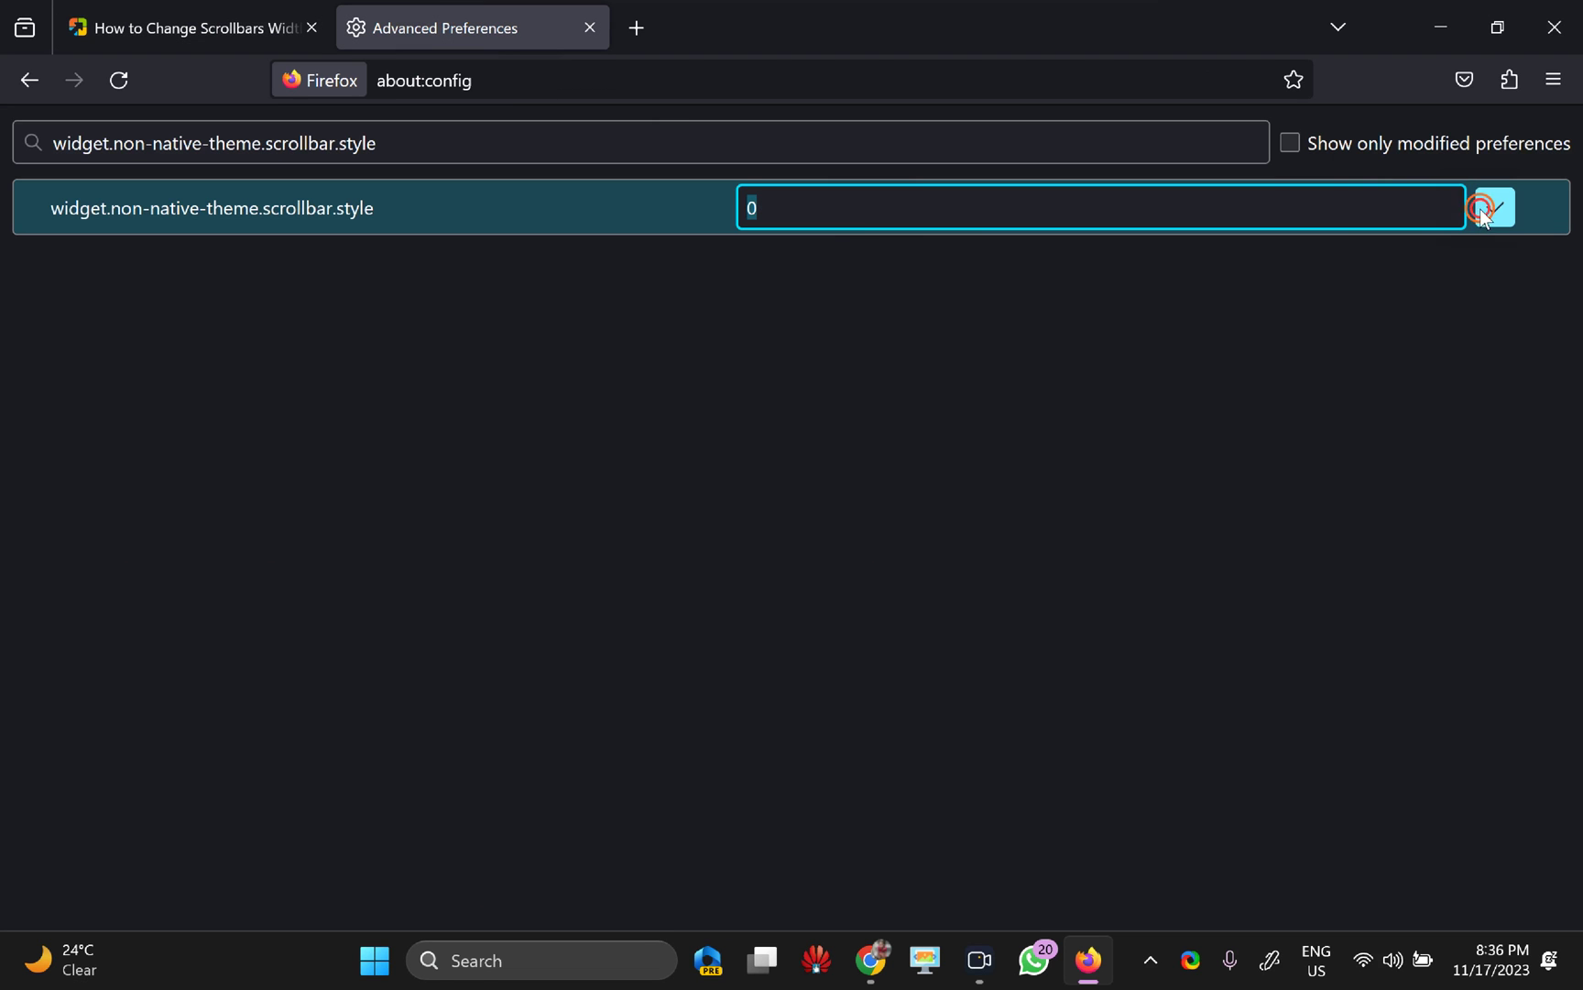
type("3")
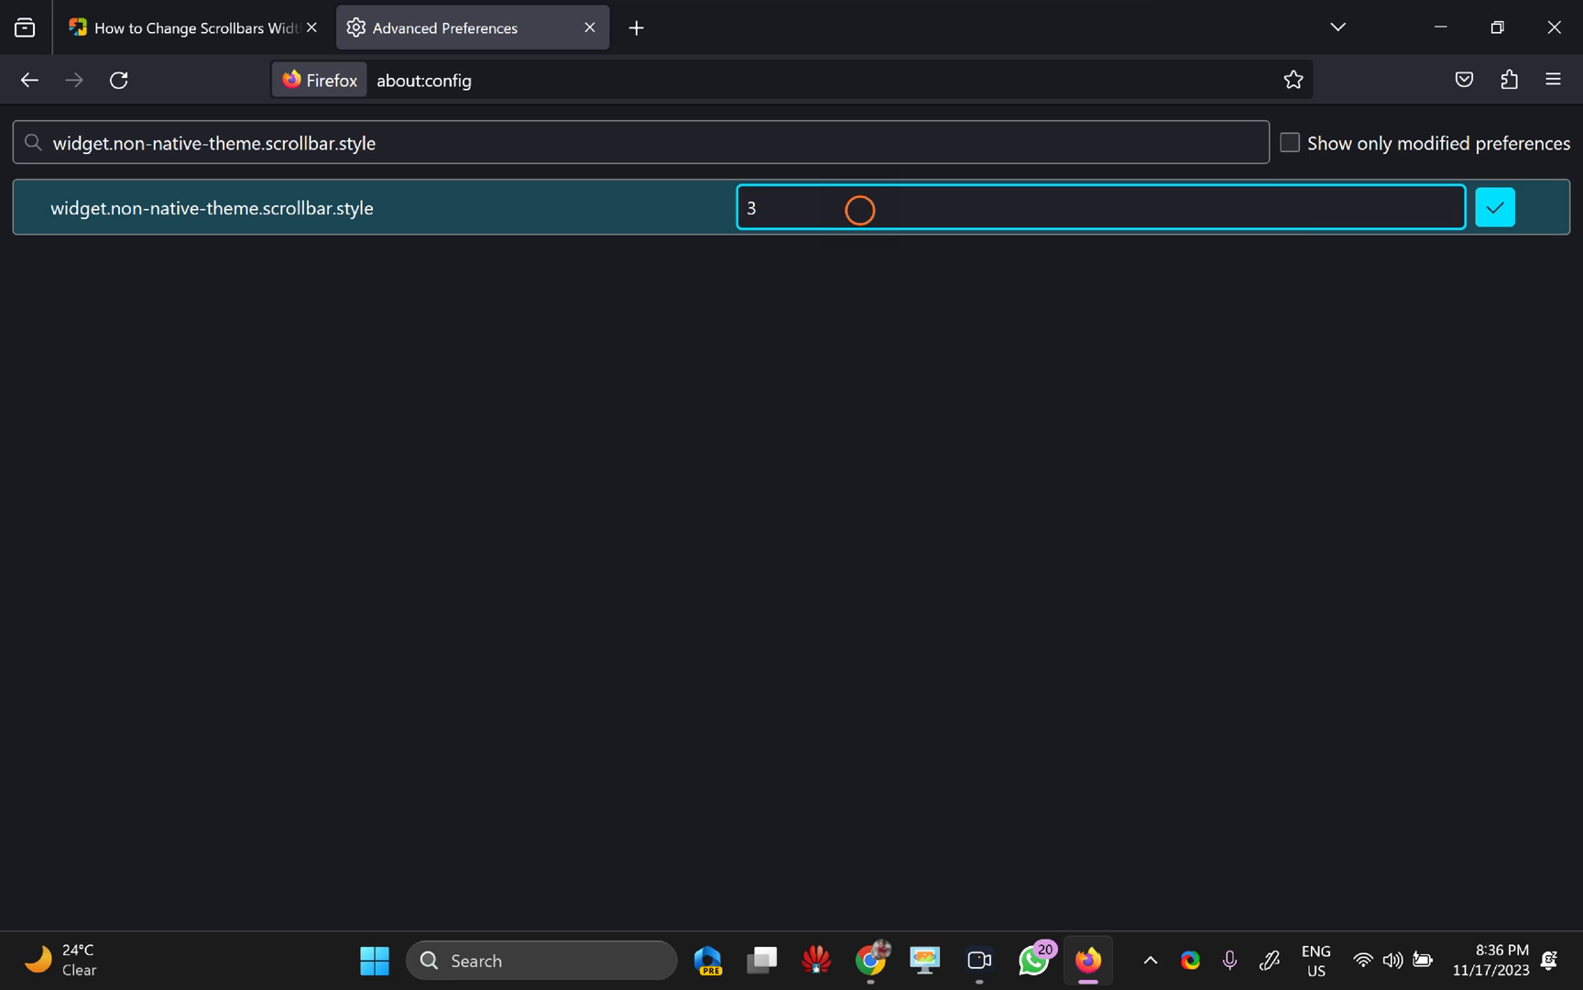
left_click(1494, 211)
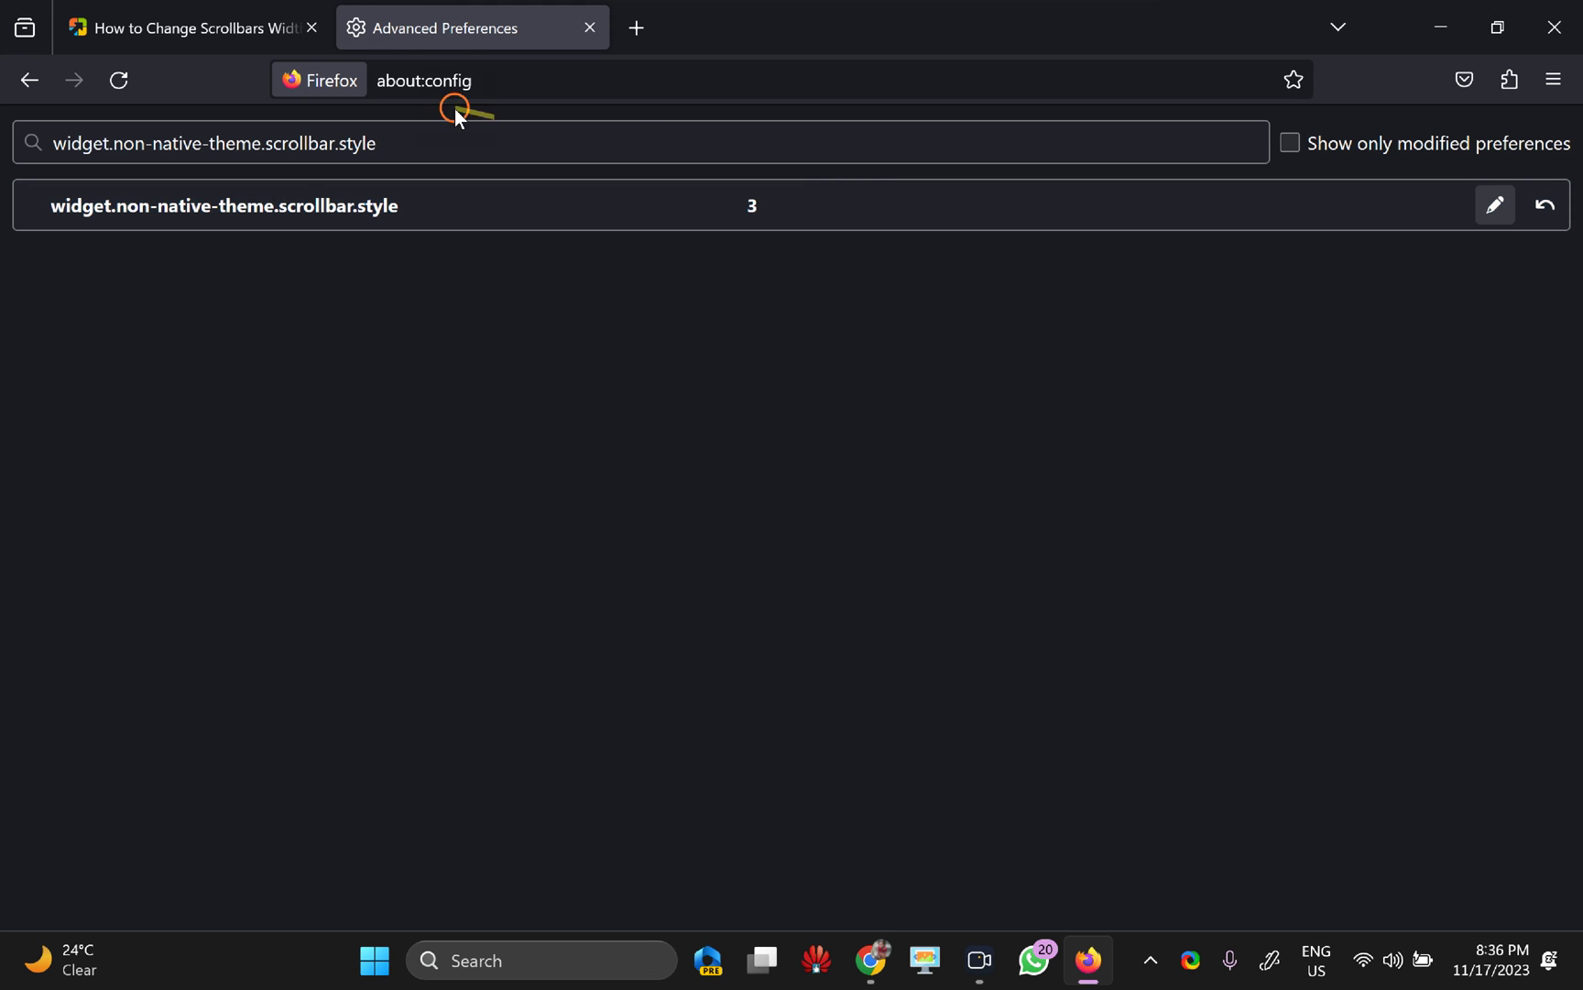
- Switch to the How to Change Scrollbars Width tab showing the style values
left_click(237, 15)
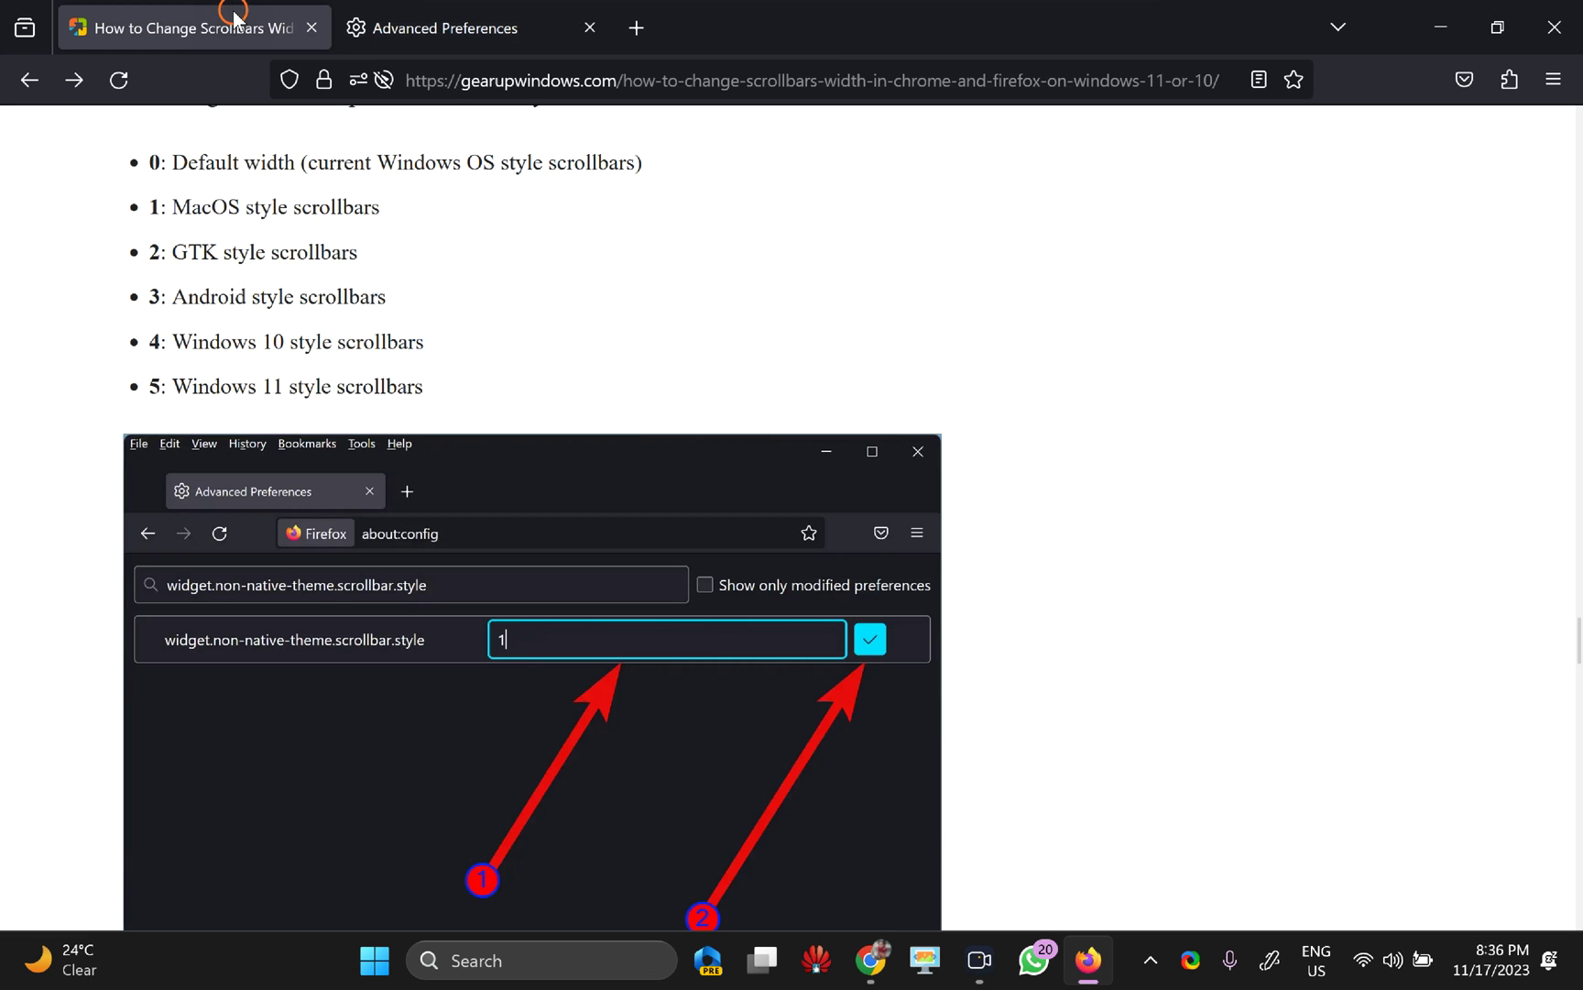